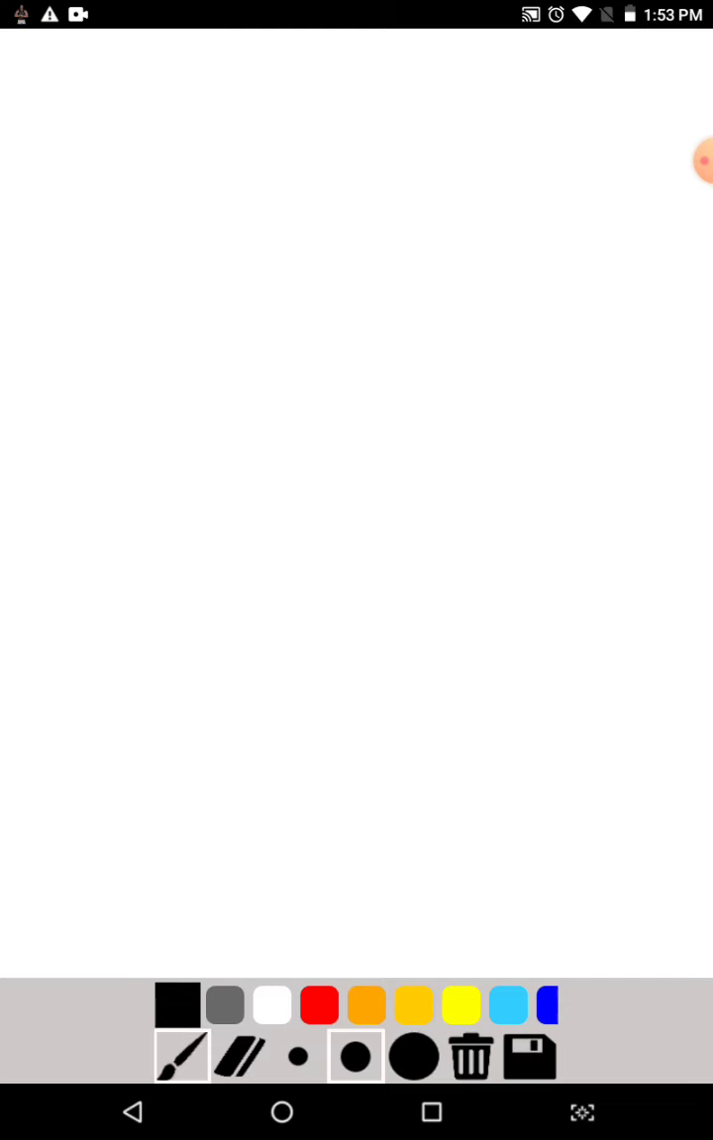
# Pick a toolbar control to start the black-outlined light blue flag with orange cross
pyautogui.click(703, 161)
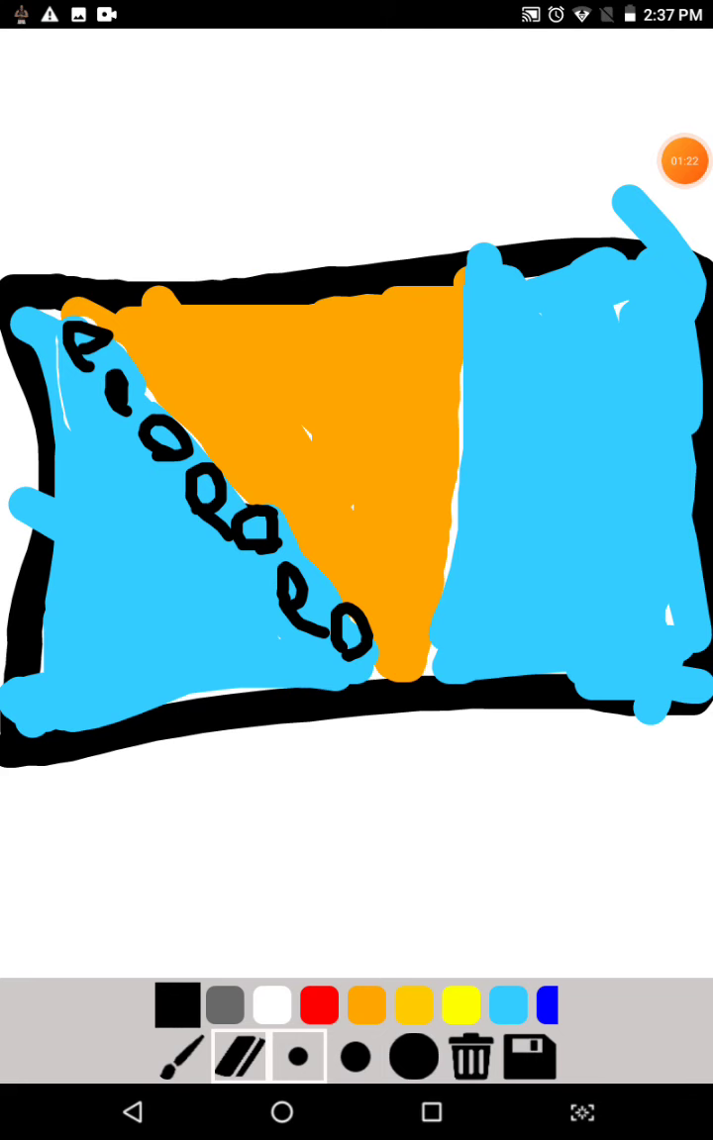
# Switch colours in the toolbar for the red field and yellow rays from the centre
pyautogui.click(684, 161)
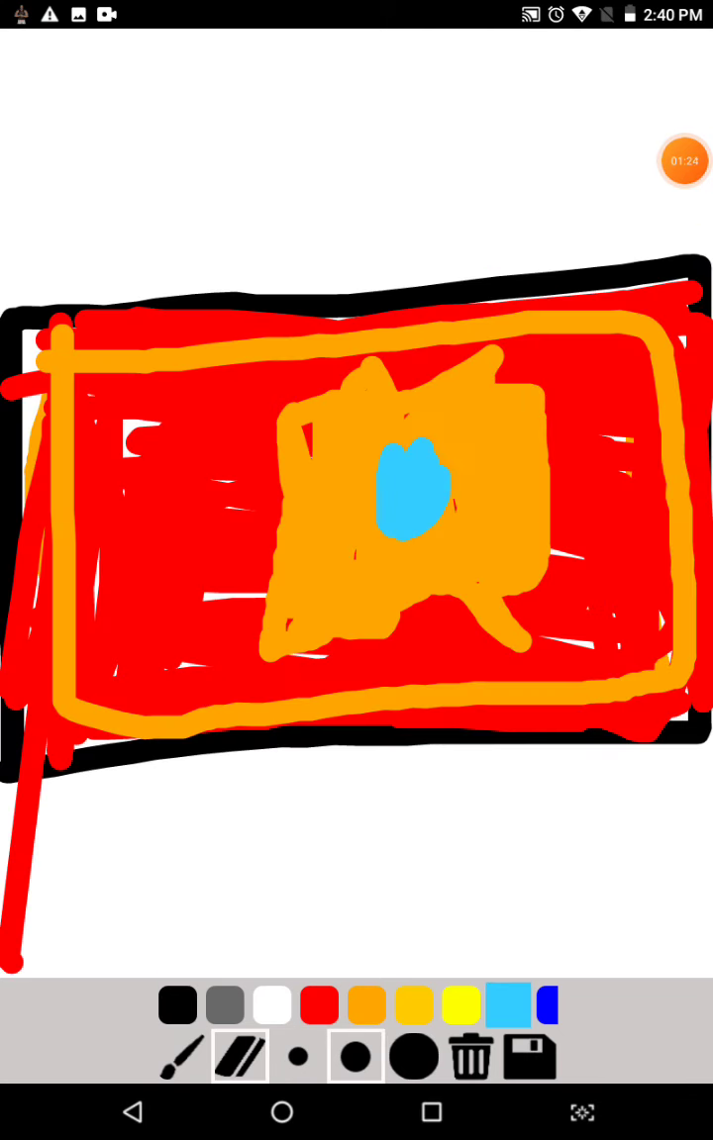
pyautogui.click(684, 161)
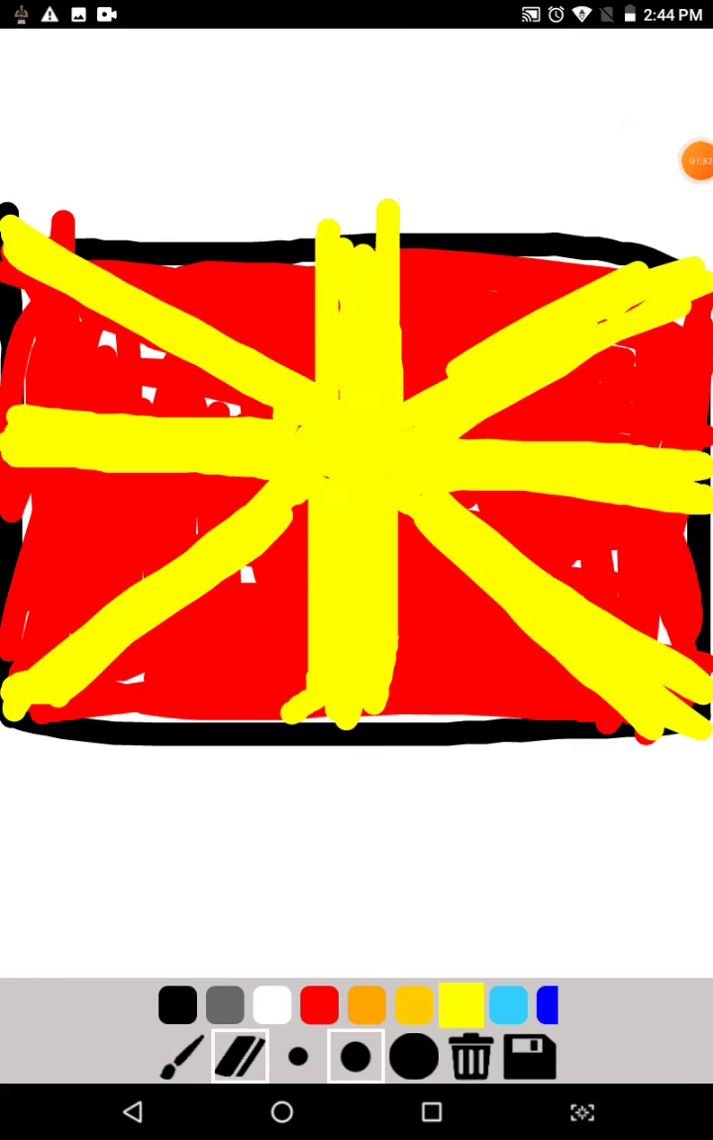
# Switch colours for the black outline, red top, green bottom and black hoist ornaments
pyautogui.click(691, 160)
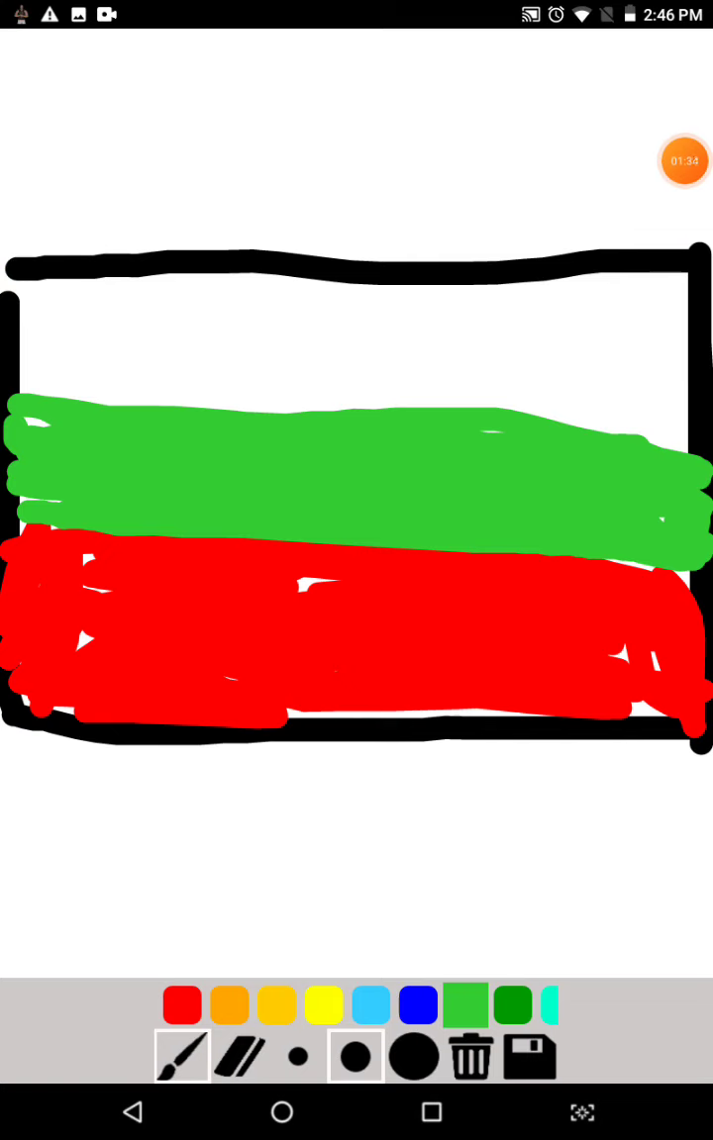
pyautogui.click(684, 160)
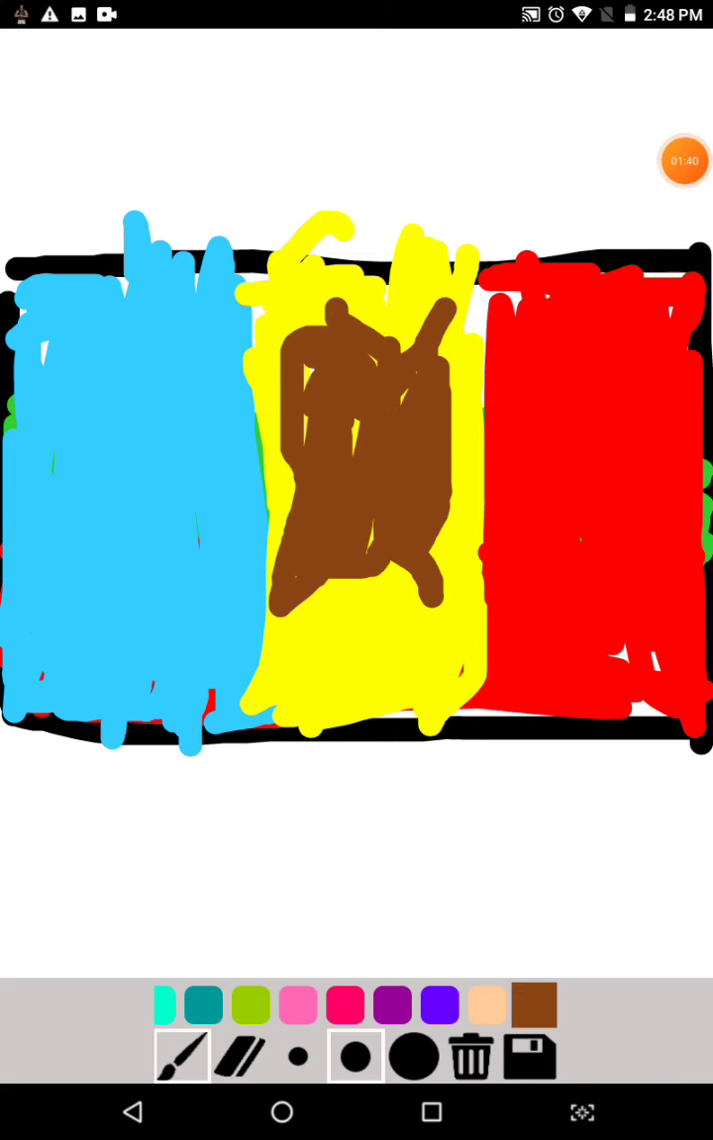
pyautogui.click(684, 160)
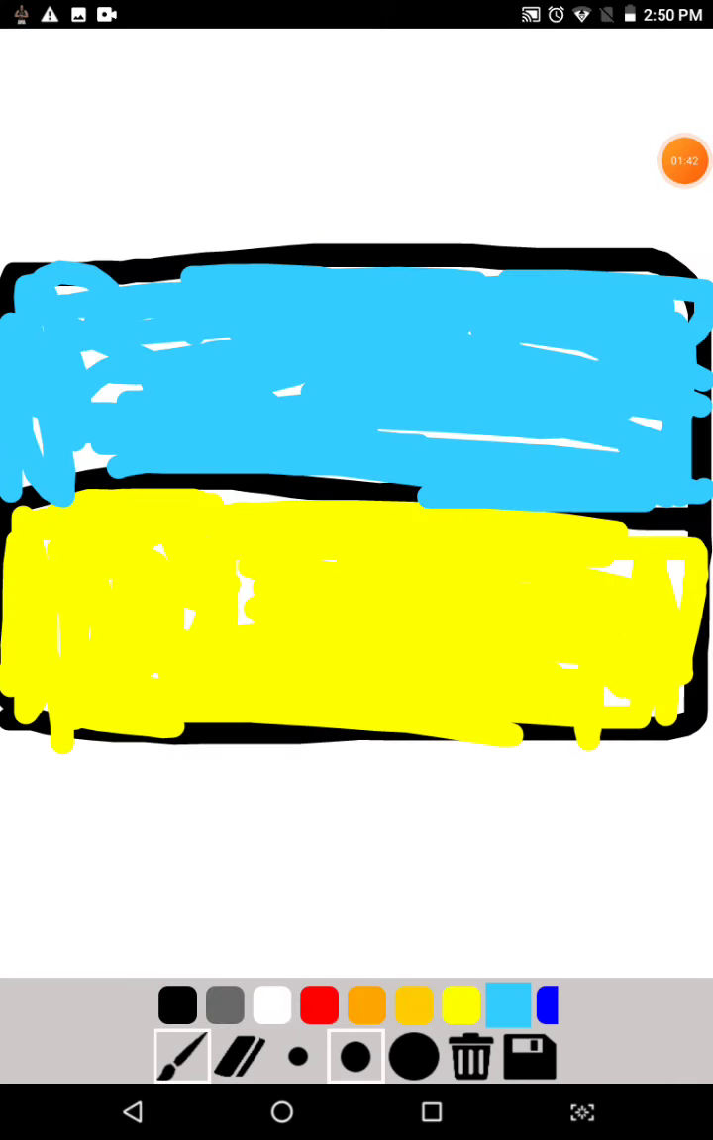
pyautogui.click(684, 161)
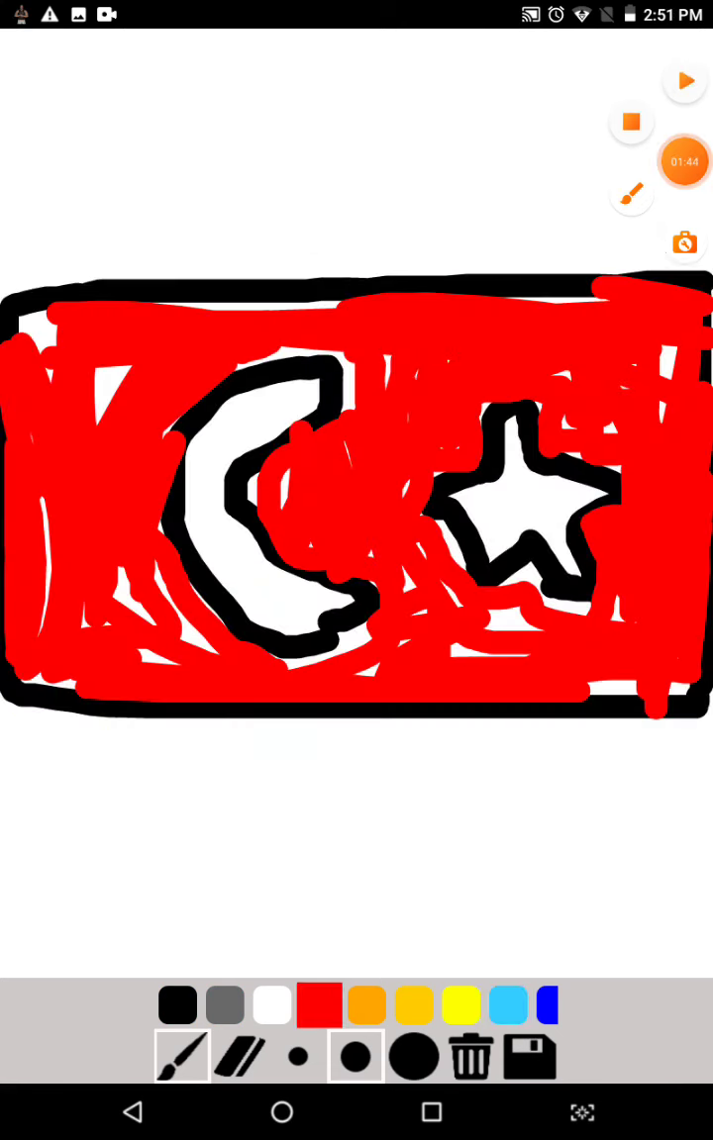
pyautogui.click(684, 160)
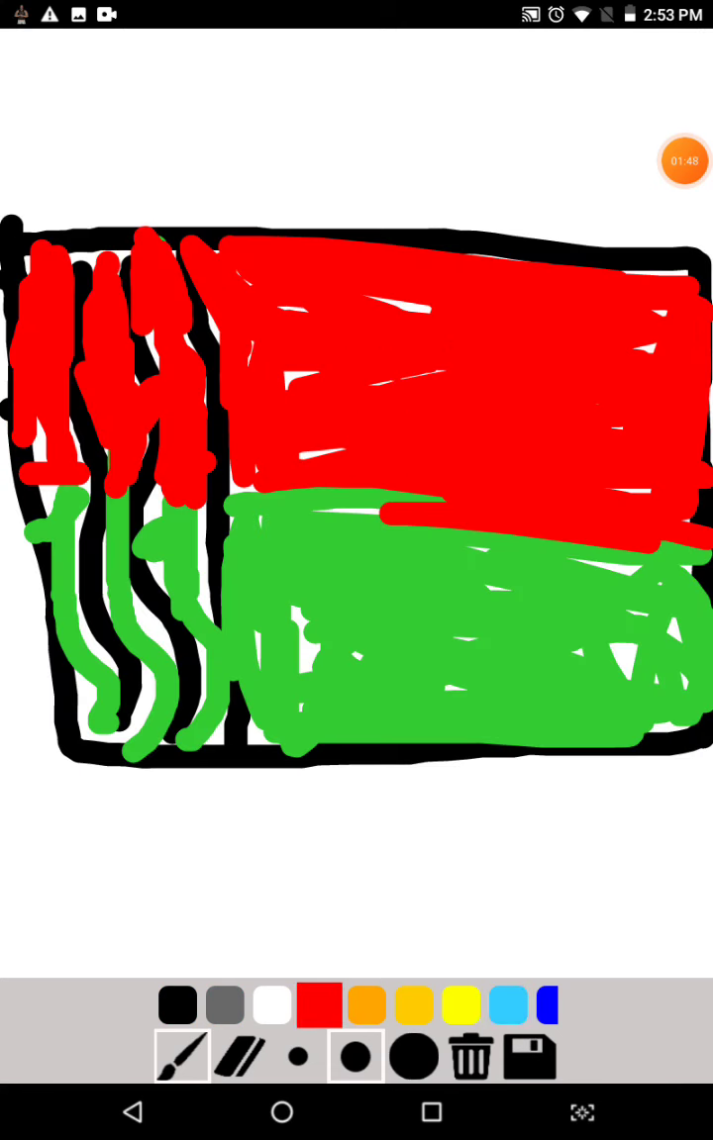
pyautogui.click(684, 160)
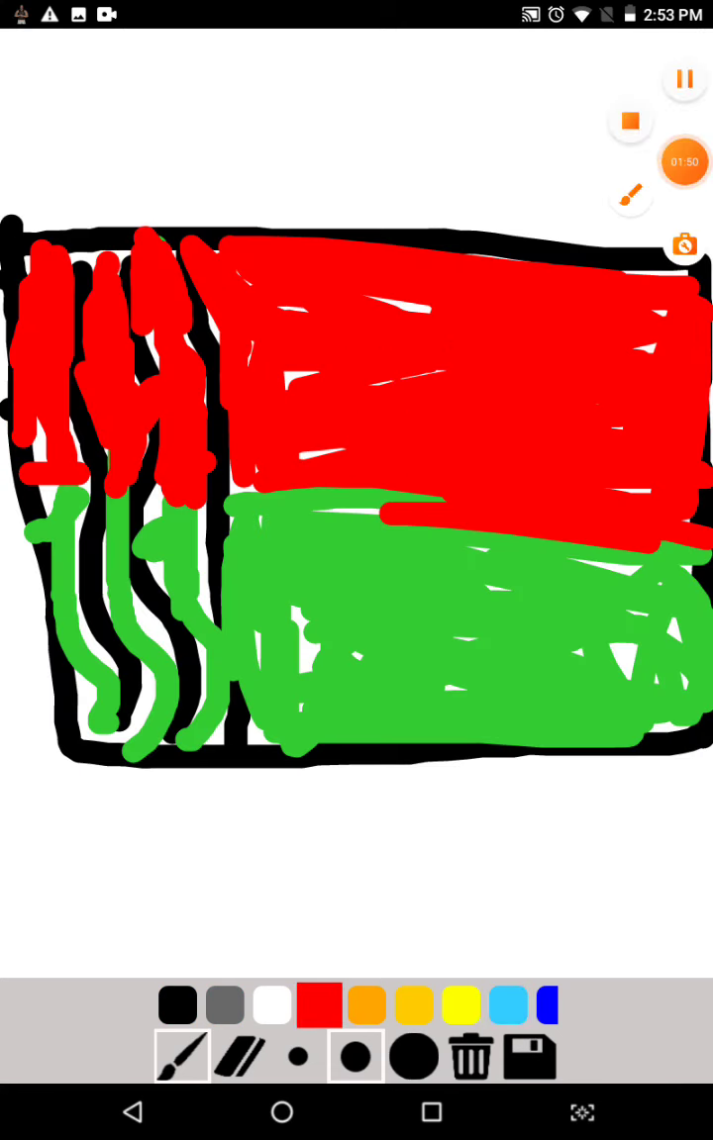